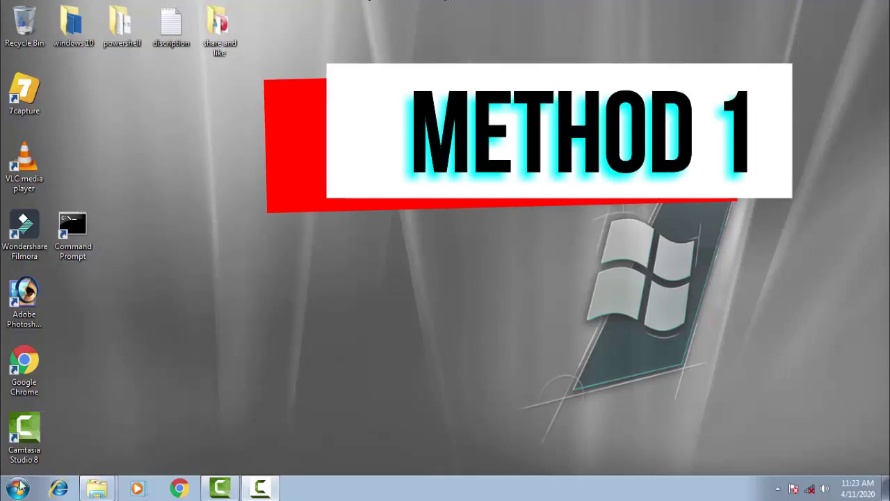
Open Internet Options from Control Panel's Network and Internet category
left_click(19, 486)
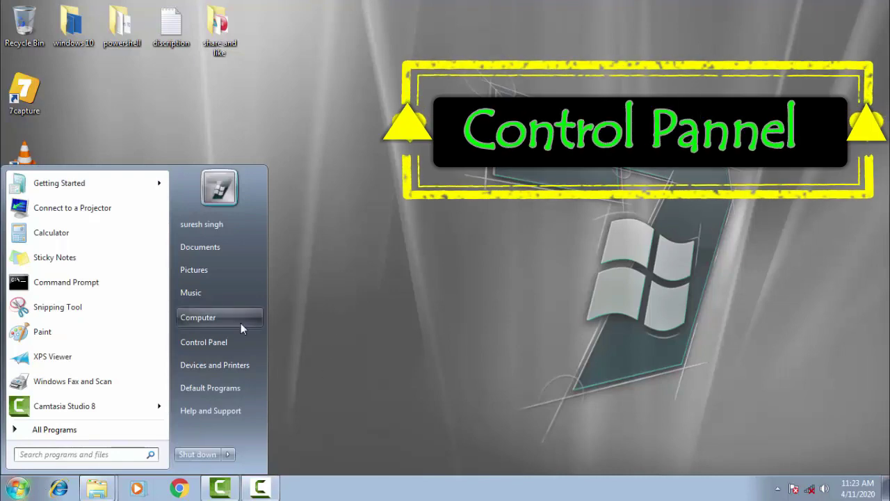
left_click(213, 341)
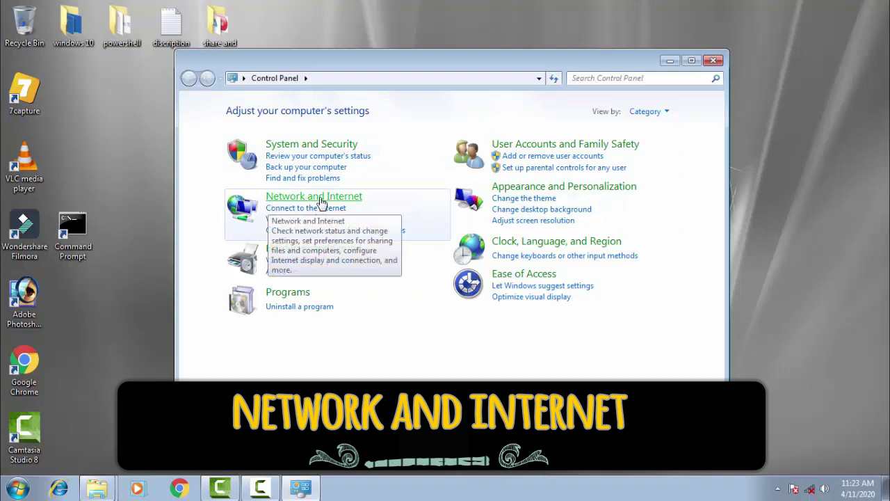
left_click(320, 201)
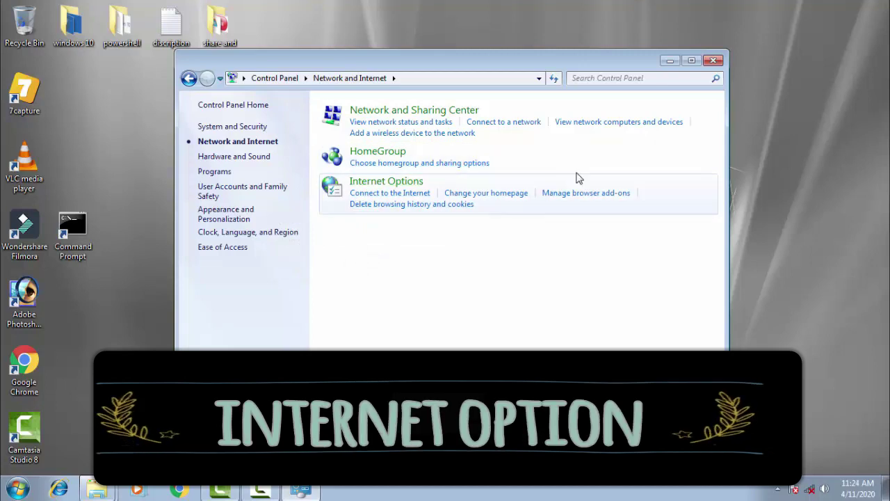
left_click(390, 184)
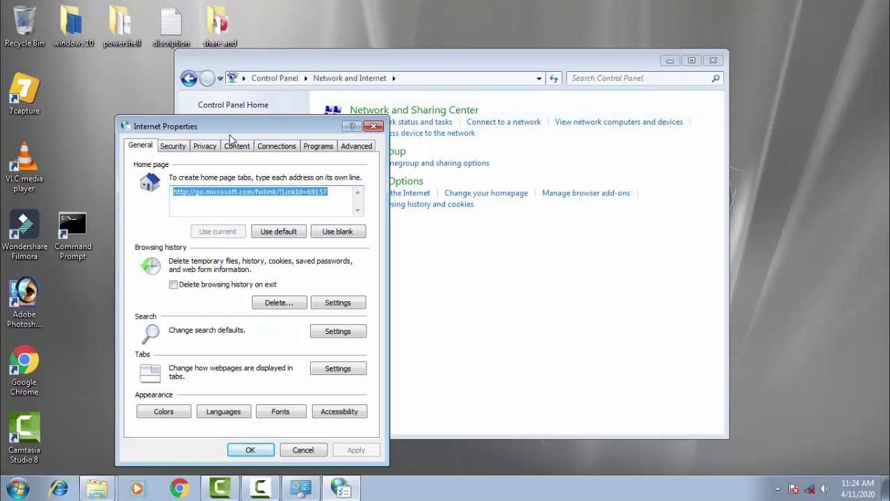
Uncheck 'Use a proxy server for your LAN' in LAN settings and confirm both dialogs
left_click(278, 148)
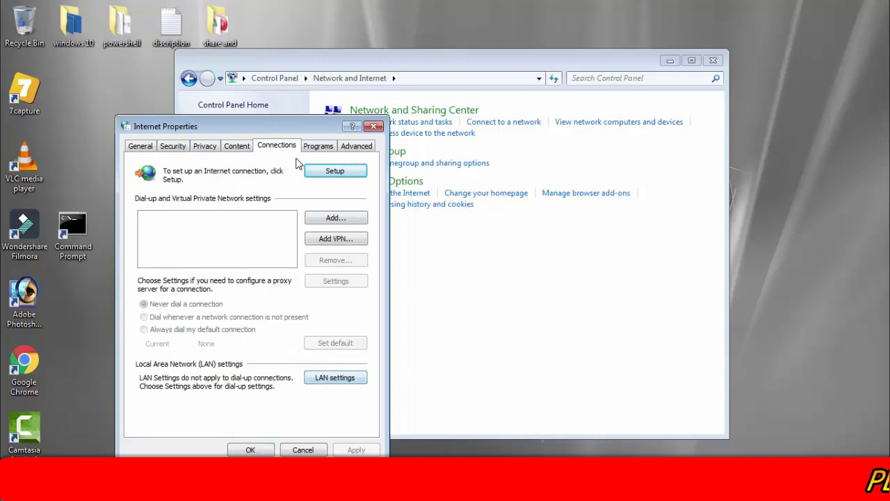
left_click(337, 379)
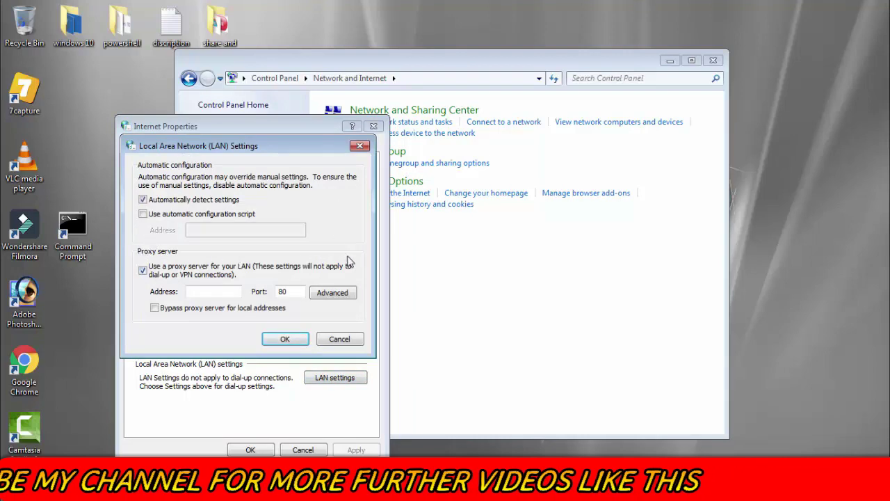
left_click(143, 272)
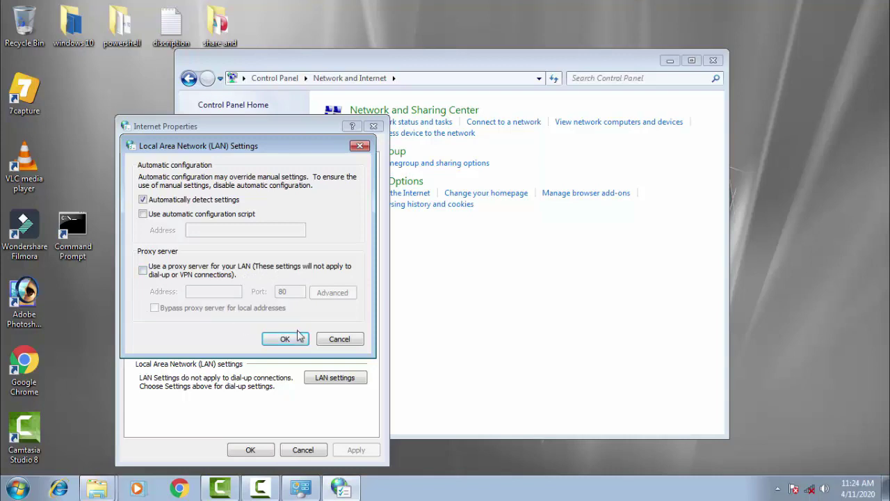
left_click(285, 339)
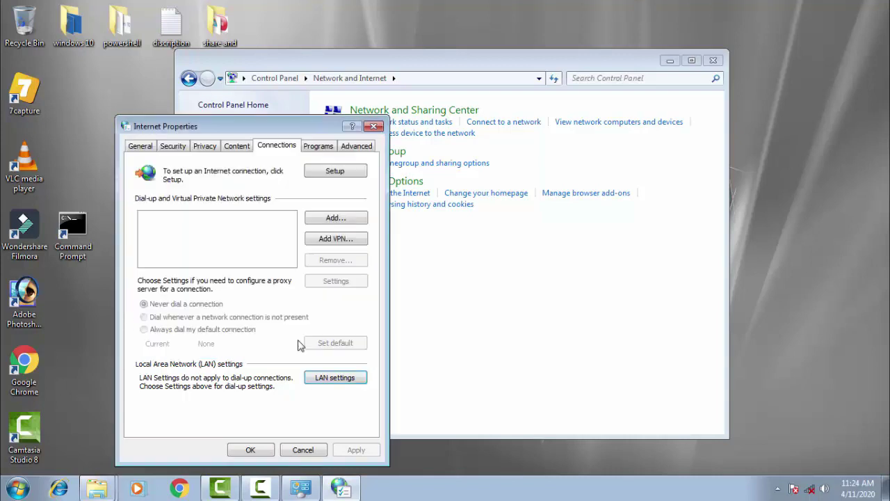
left_click(259, 450)
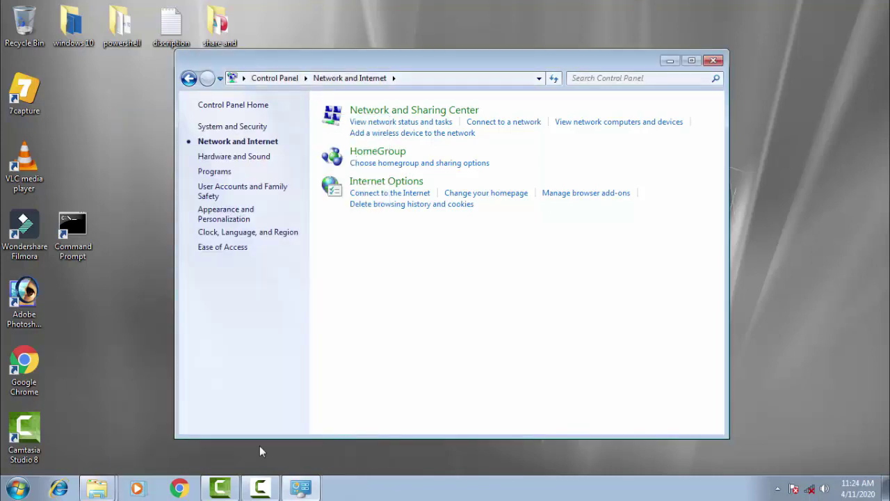
Close the Control Panel window
left_click(714, 60)
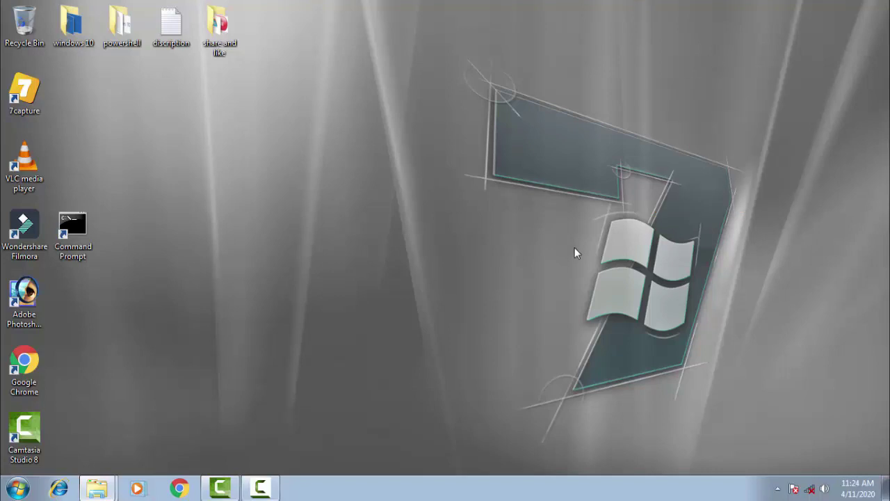
Find Run through the Start search and run DEVMGMT.MSC to open Device Manager
left_click(15, 487)
left_click(62, 454)
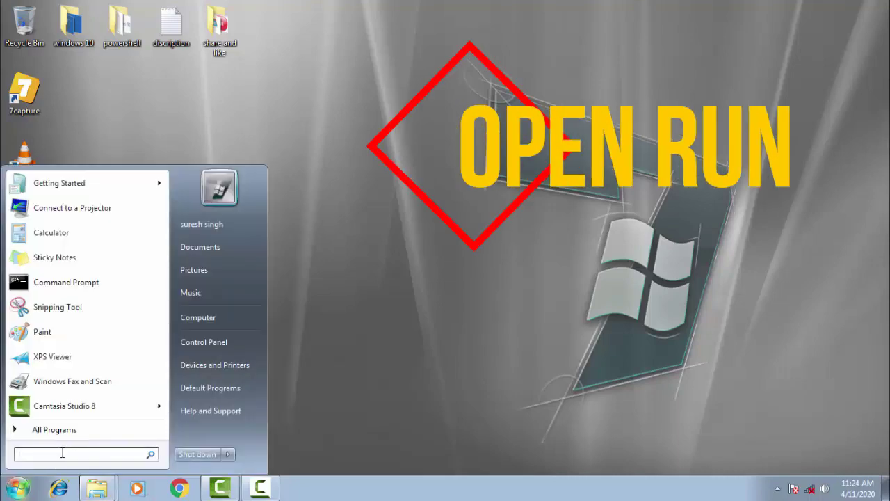
type("RUN")
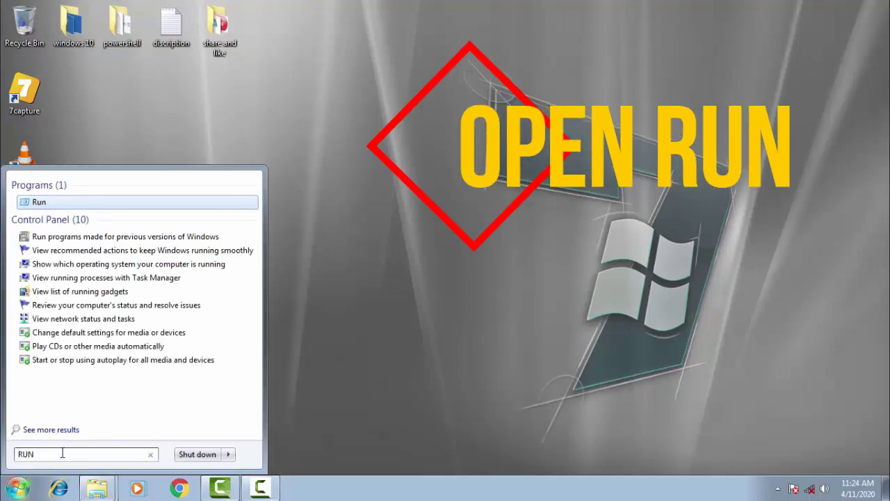
key("Return")
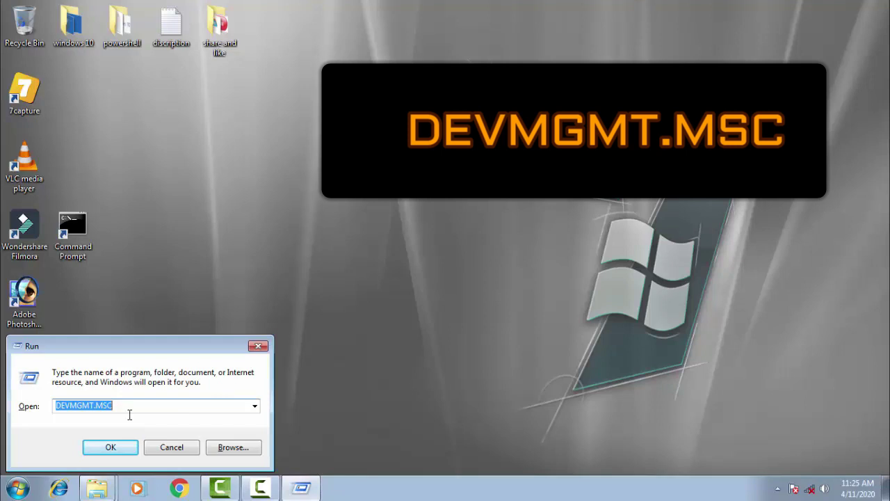
left_click(110, 448)
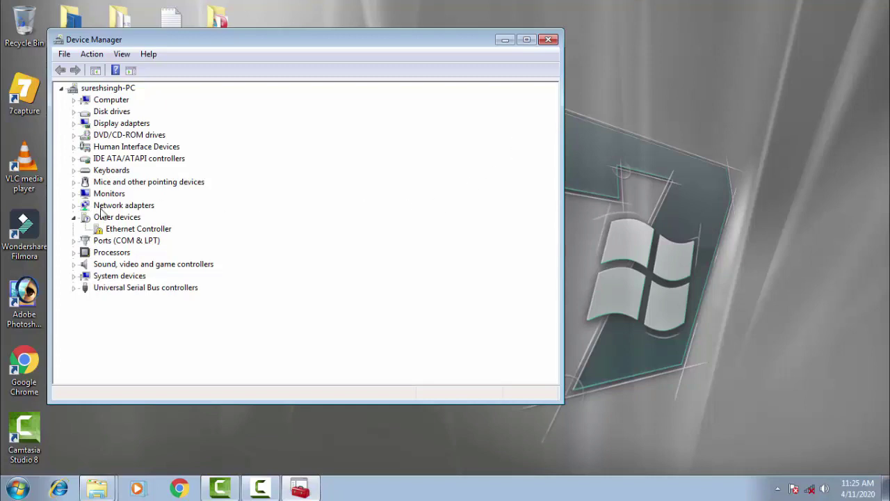
Show the Realtek RTL8188CU adapter's Driver tab, version 1021.3.912.2012 dated 9/12/2012
left_click(73, 206)
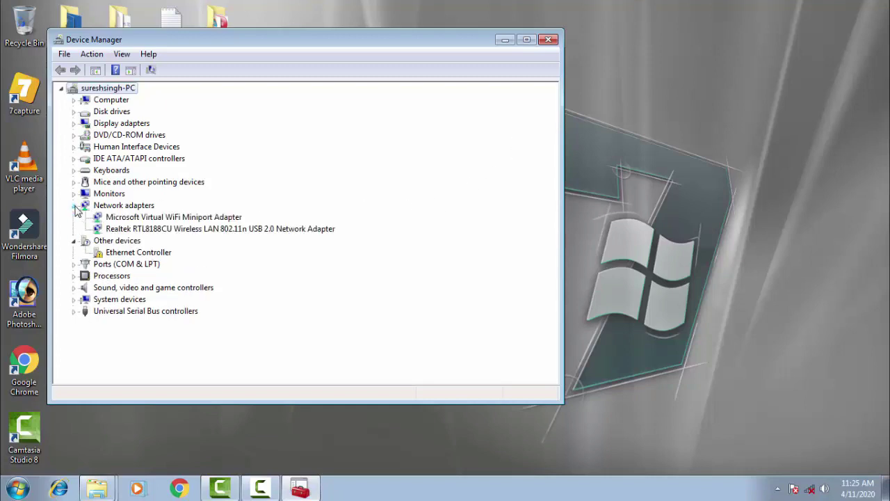
left_click(202, 231)
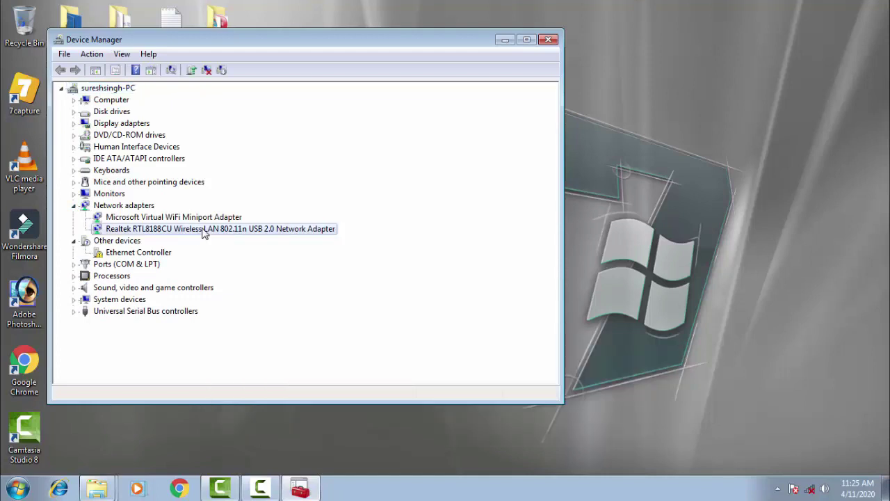
right_click(203, 232)
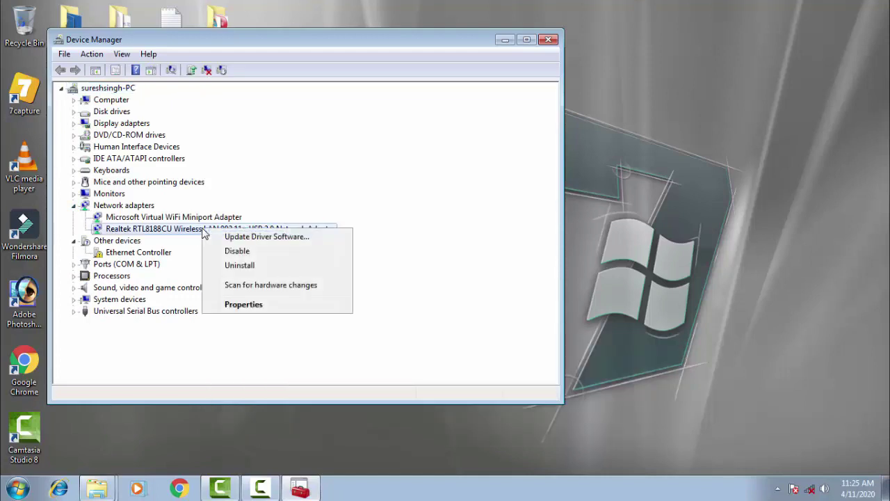
left_click(252, 309)
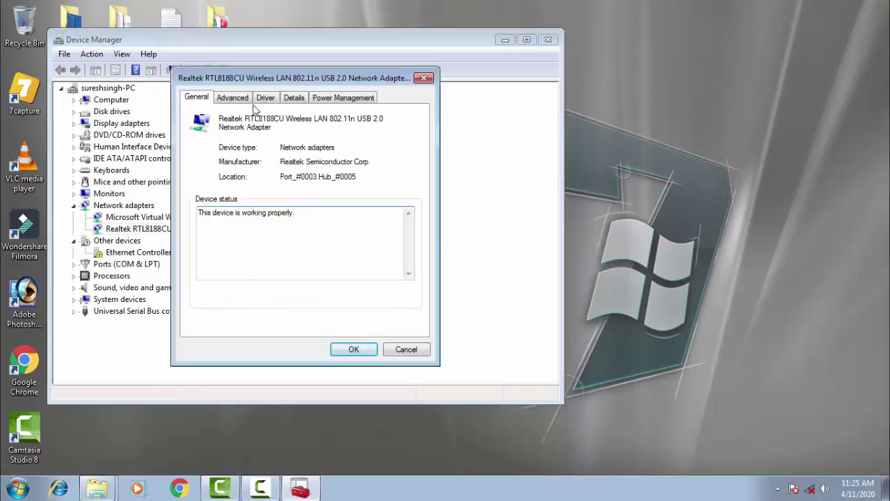
left_click(275, 101)
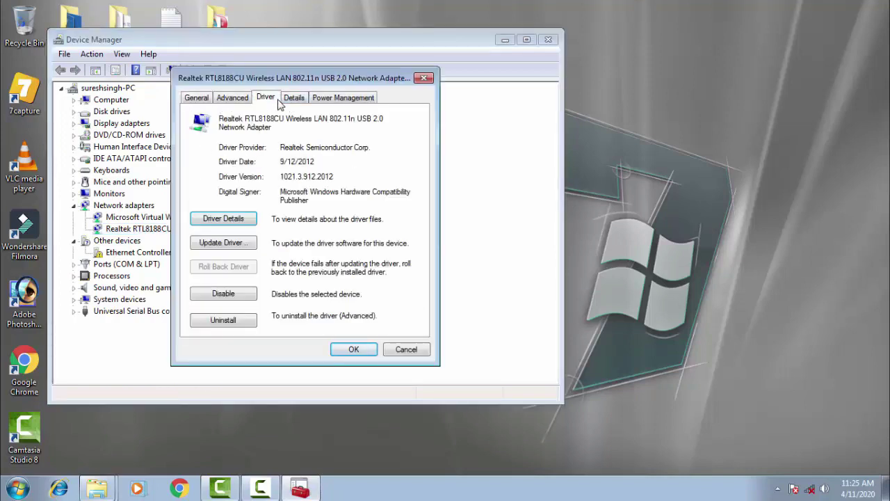
Start Update Driver for the Realtek adapter, cancel the wizard, and close its properties
left_click(207, 245)
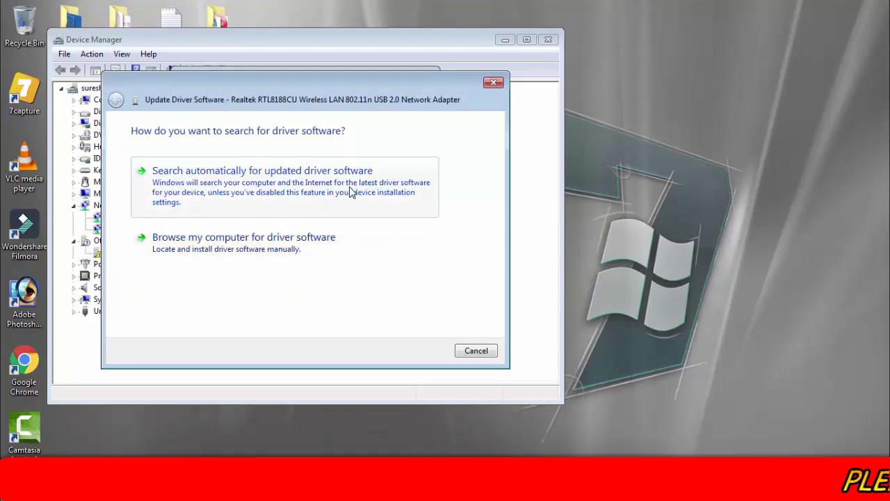
left_click(491, 350)
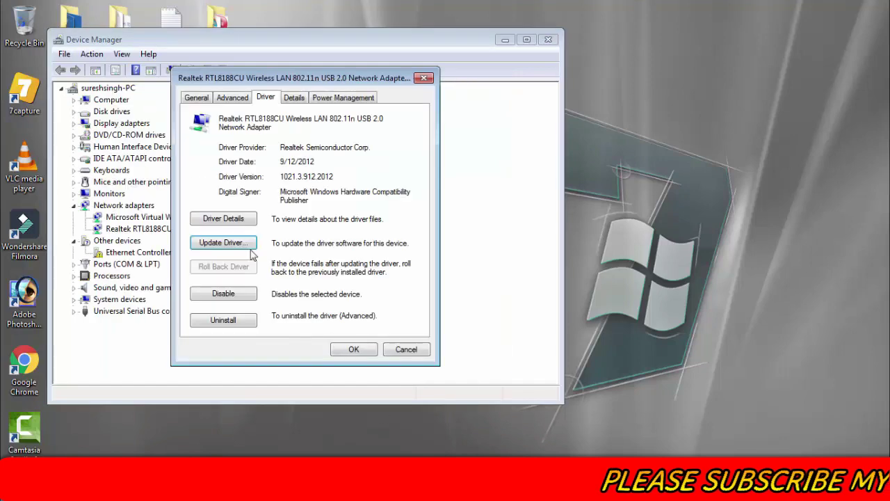
left_click(356, 349)
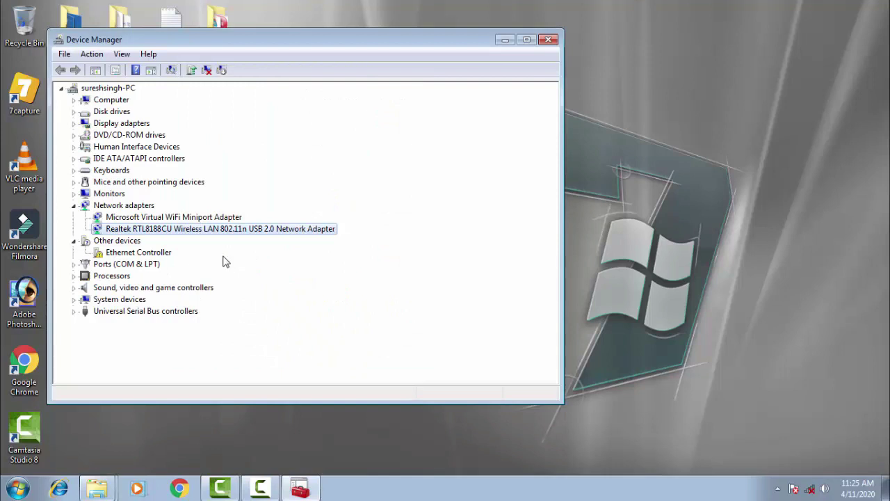
Collapse the device groups, close Device Manager, and right-click the Command Prompt shortcut
left_click(73, 206)
left_click(74, 218)
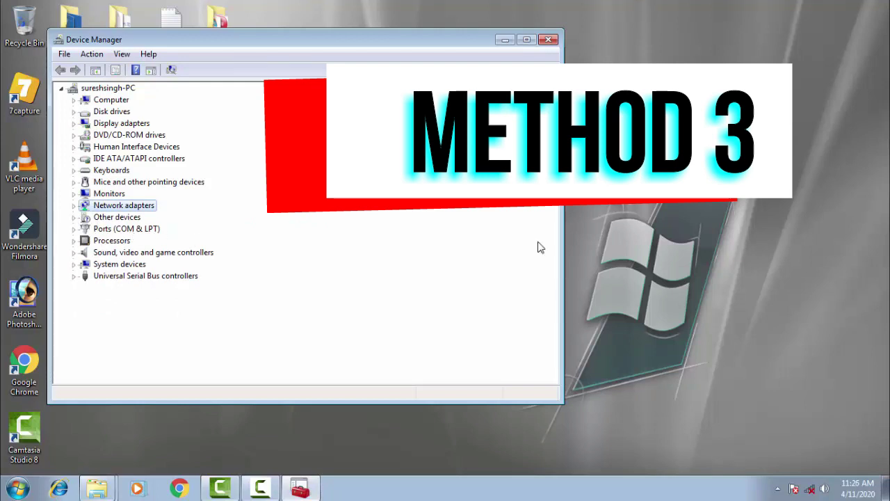
left_click(543, 39)
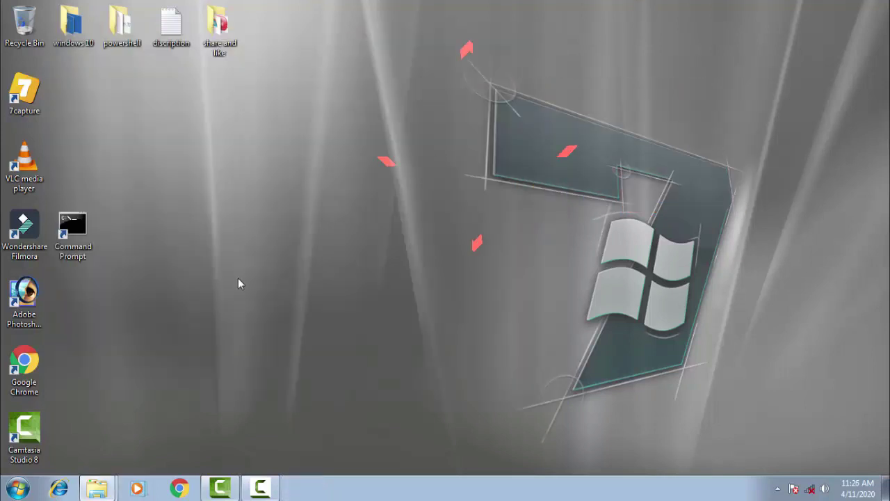
right_click(76, 254)
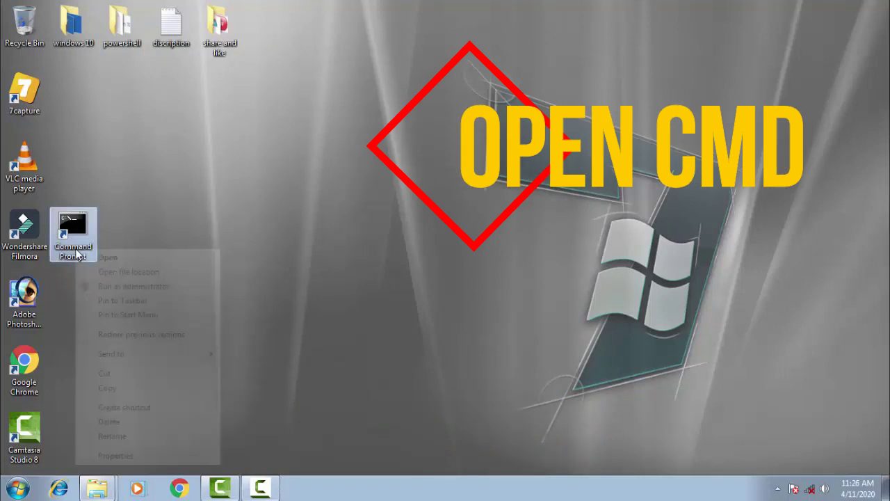
Run Command Prompt as administrator and enter NETSH INT IP RESET C:\RESETLOG.TXT
left_click(160, 286)
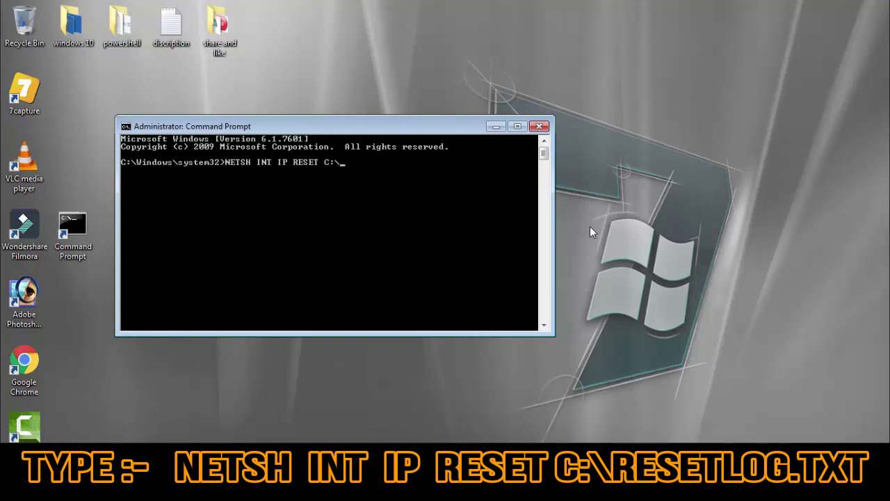
type("RESETLOG.TXT")
Execute the IP reset, then run NETSH WINSOCK RESET after correcting a typo
key("Return")
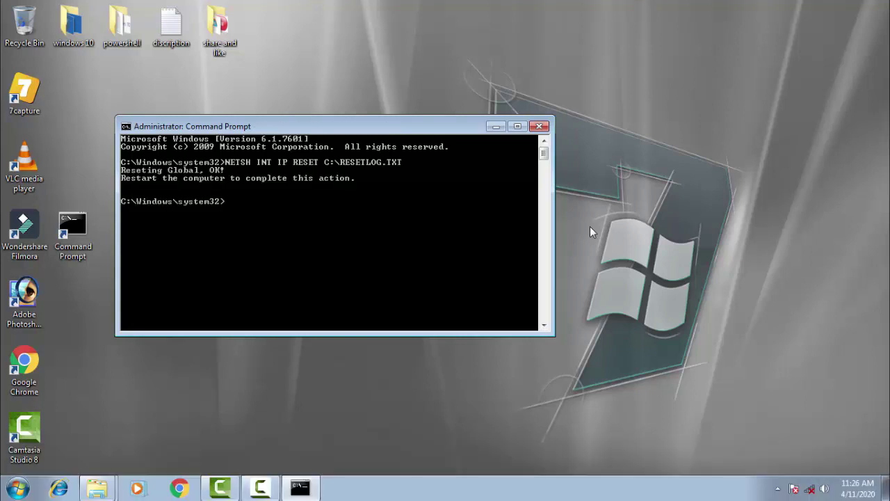
type("NETSET")
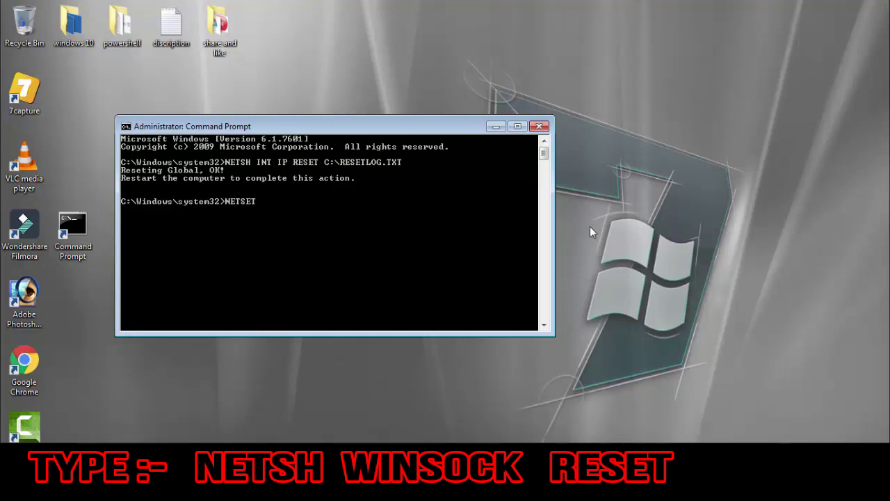
type("LOG.TX")
key("BackSpace")
key("BackSpace")
key("BackSpace")
key("BackSpace")
key("BackSpace")
key("BackSpace")
key("BackSpace")
key("BackSpace")
type("H WINSOCK RESET")
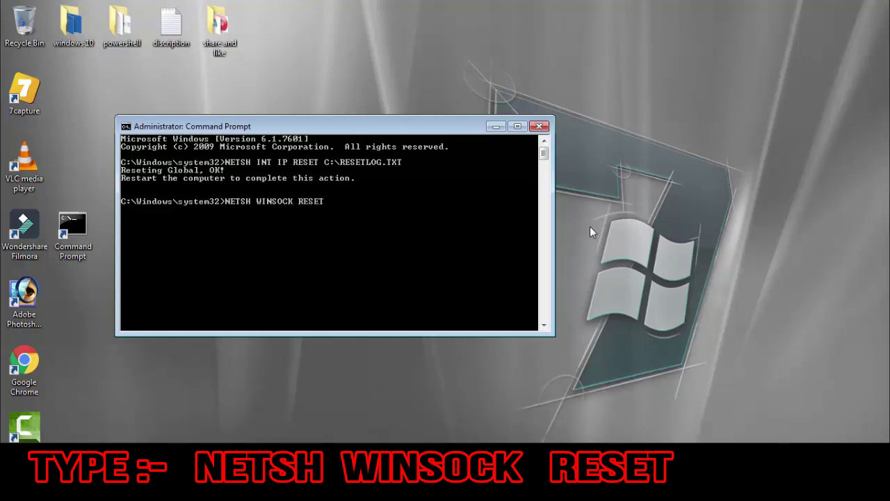
key("Return")
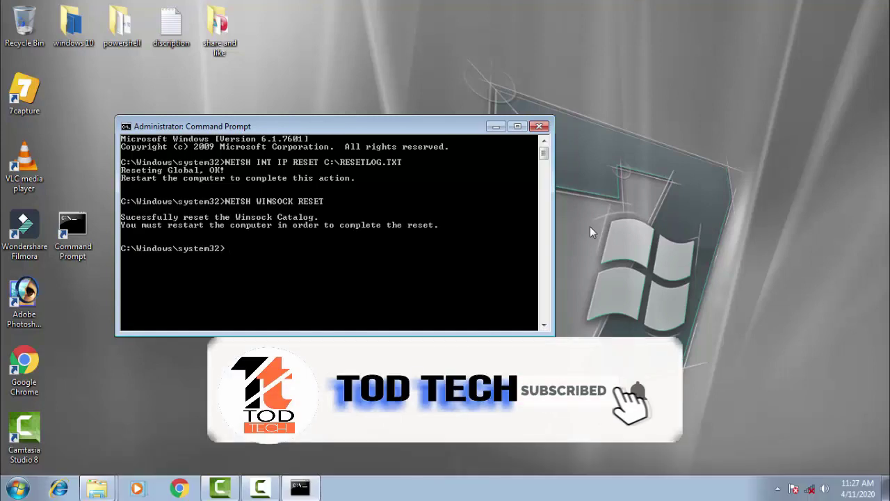
Run IPCONFIG/FLUSHDNS, removing a stray character first, to flush the DNS resolver cache
type("IPCON")
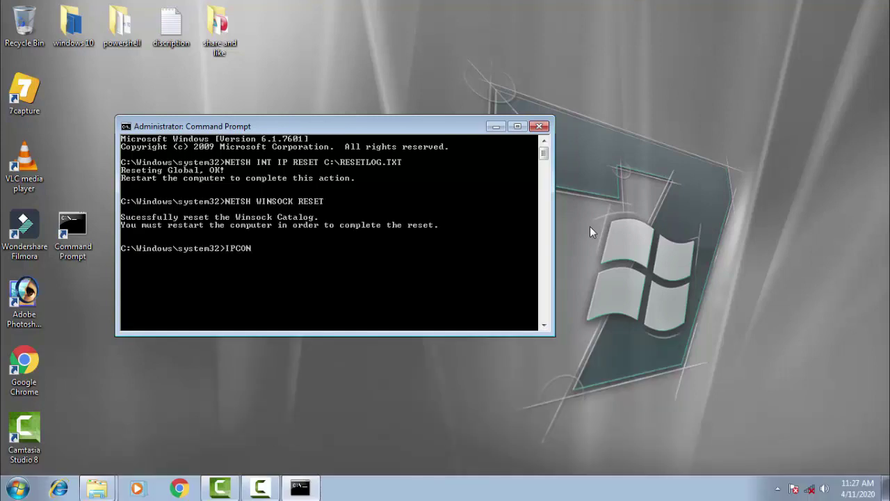
type("FIG")
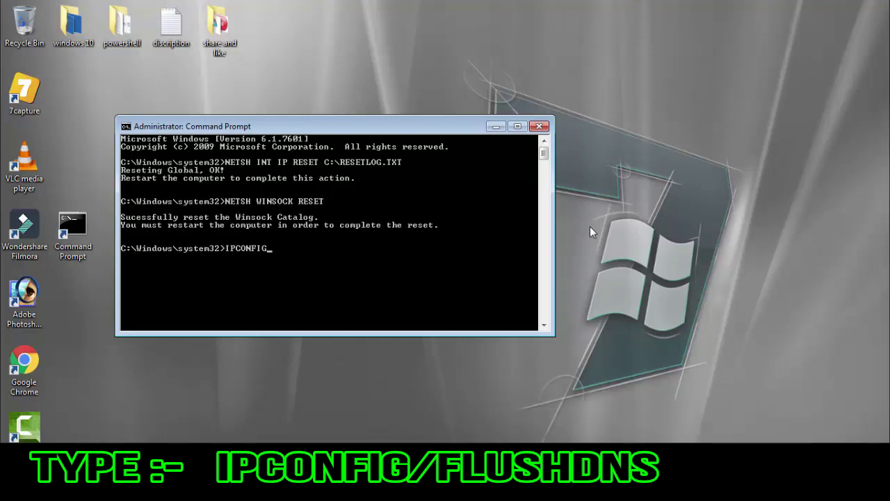
type("/L")
key("BackSpace")
type("FLUSHDNS")
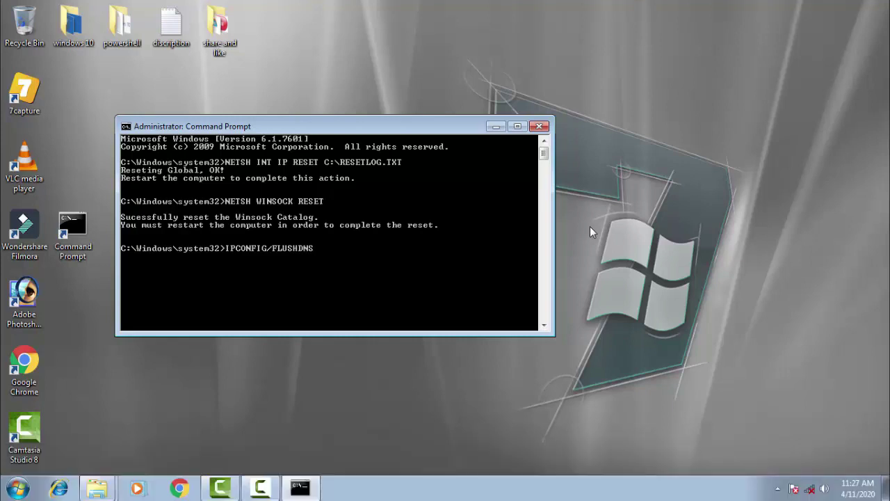
key("Return")
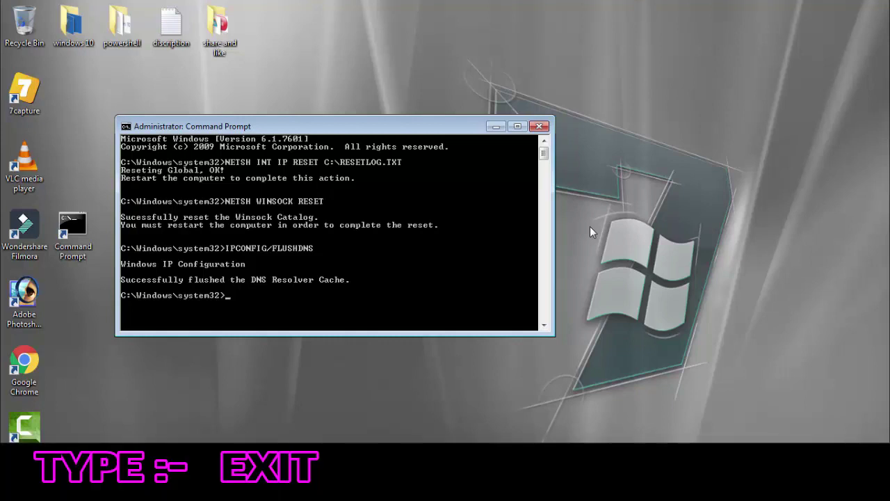
Run EXIT to close the administrator Command Prompt, returning to the desktop
type("EXIT")
key("Return")
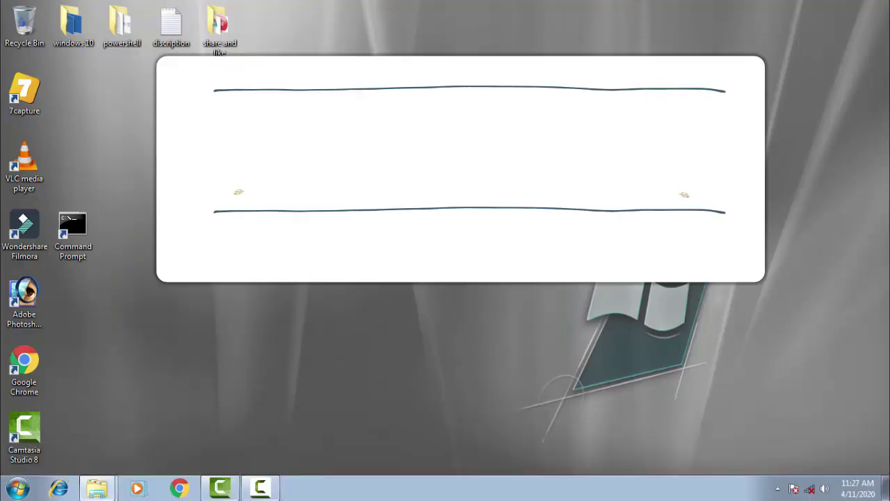